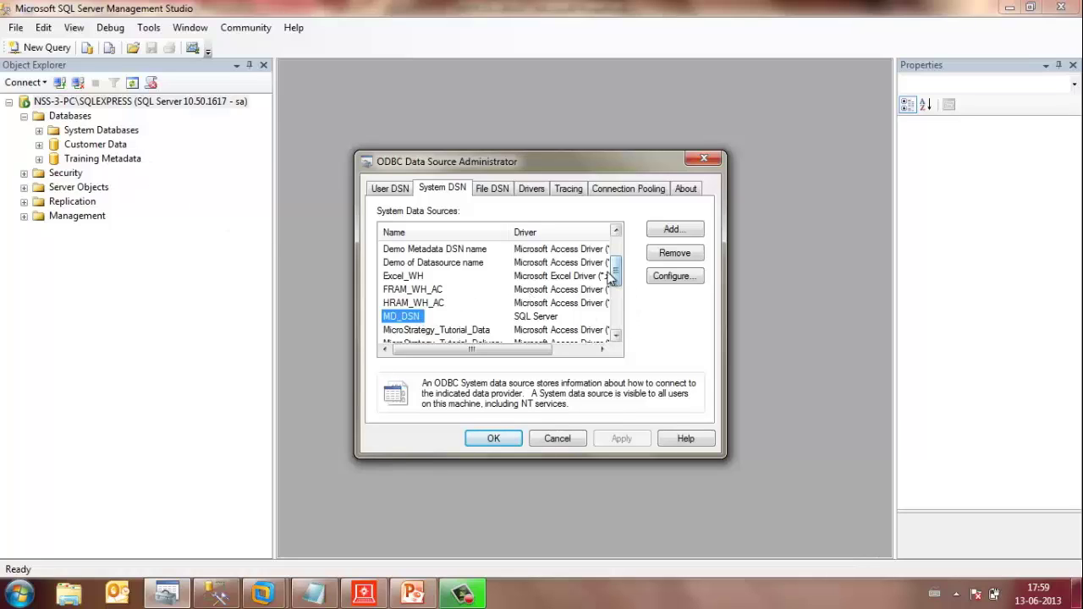
Select the CUST_DSN data source, then change into /var/opt/MicroStrategy/bin in the terminal.
drag(612, 273, 614, 251)
click(415, 276)
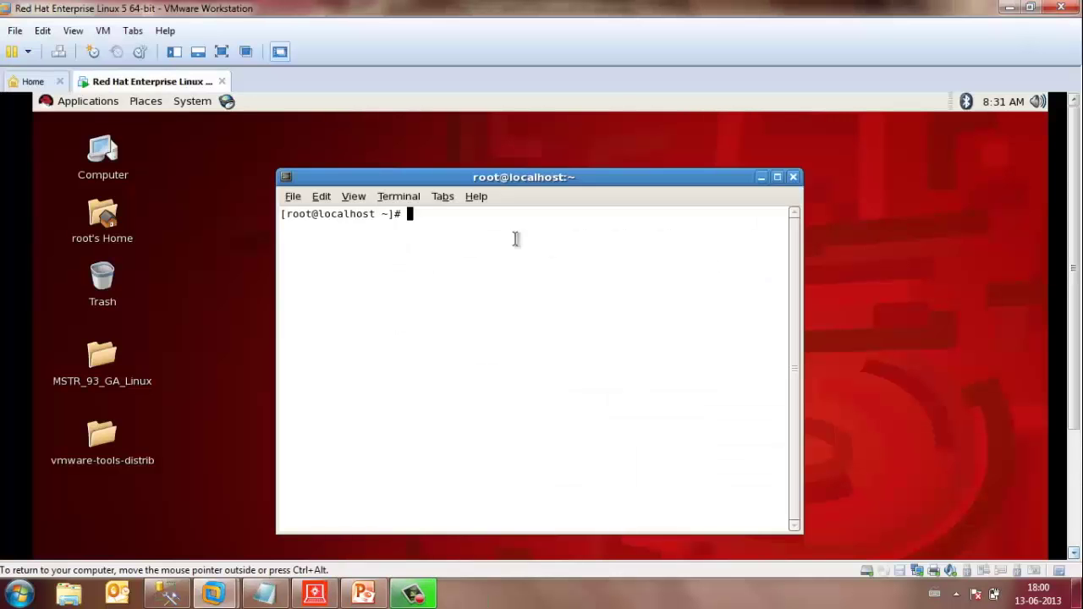
text(cd /var/)
text(o)
key(Tab)
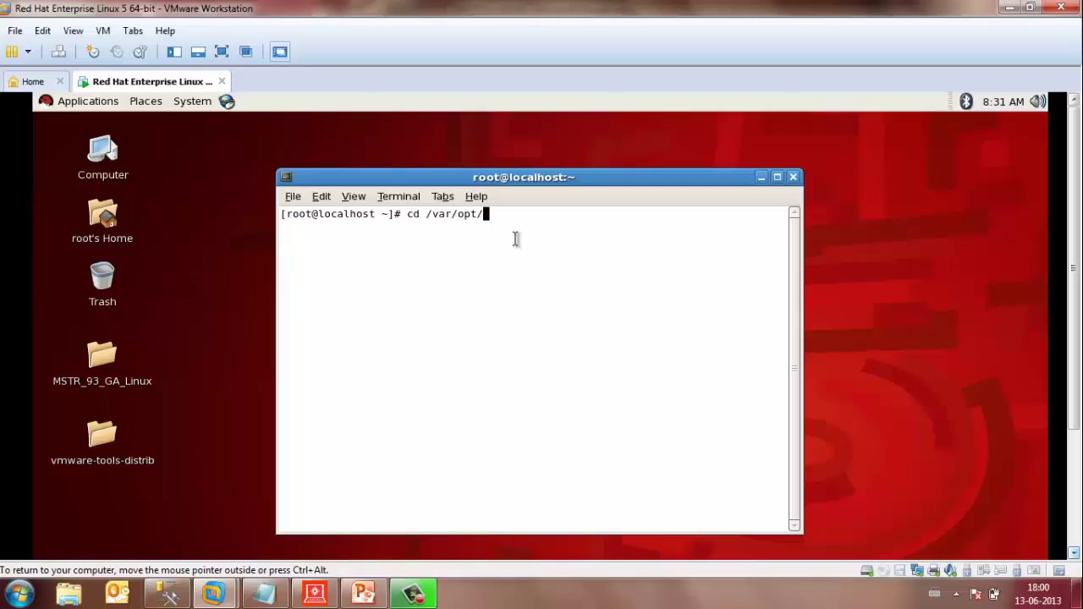
text(M)
key(Tab)
text(bin)
key(Return)
List the bin directory and launch mstrconnectwiz.9.3.000.055.
text(ls)
key(Return)
text(.)
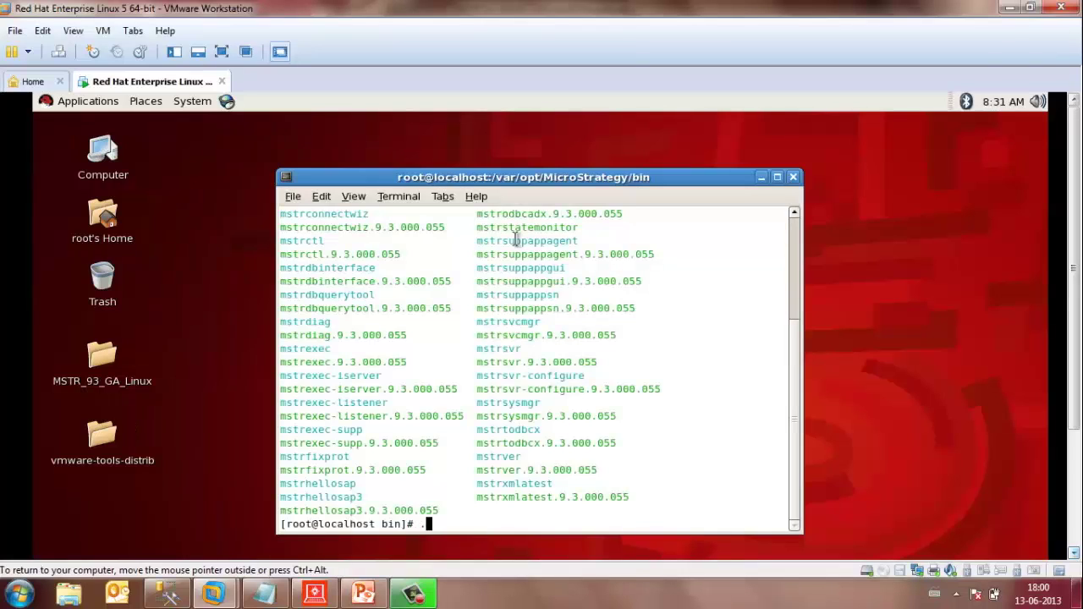
text(/mstrconnectwiz.)
key(Tab)
key(Return)
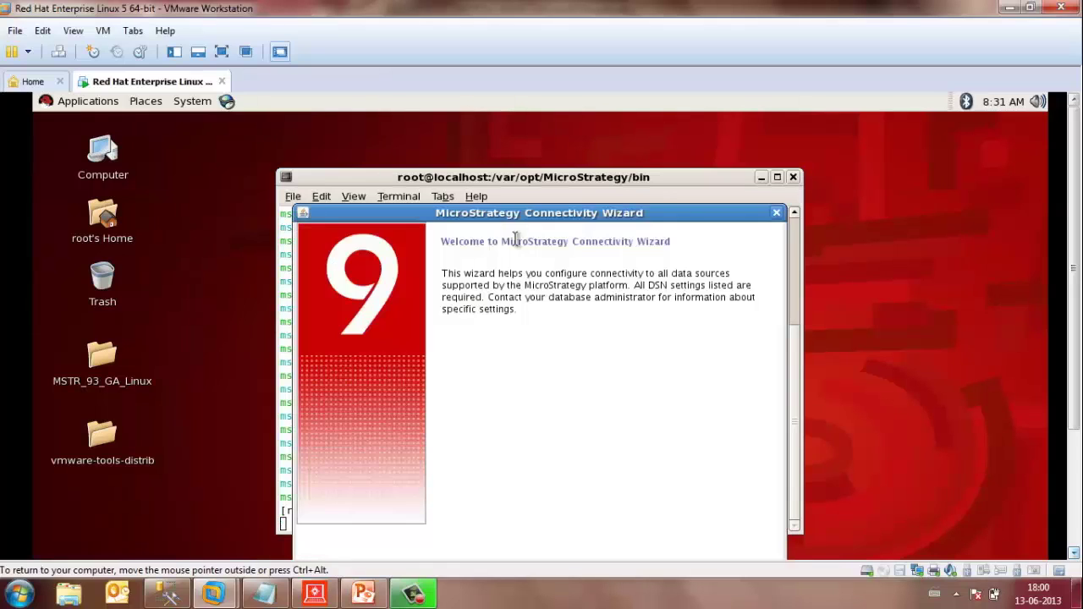
Choose the MicroStrategy ODBC Driver for Microsoft SQL Server in the Connectivity Wizard.
drag(483, 212, 466, 134)
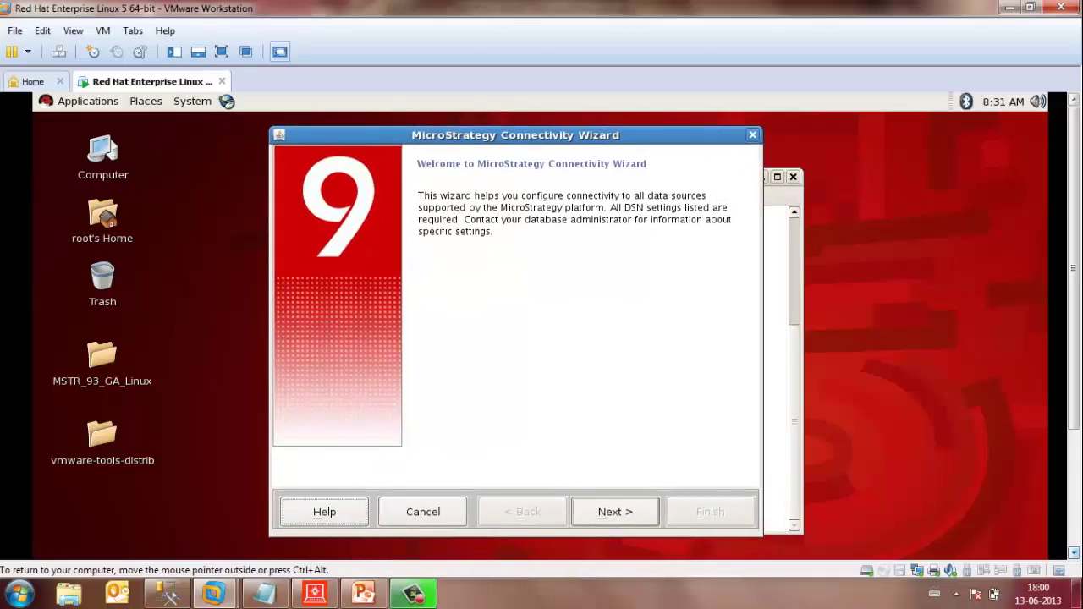
click(615, 512)
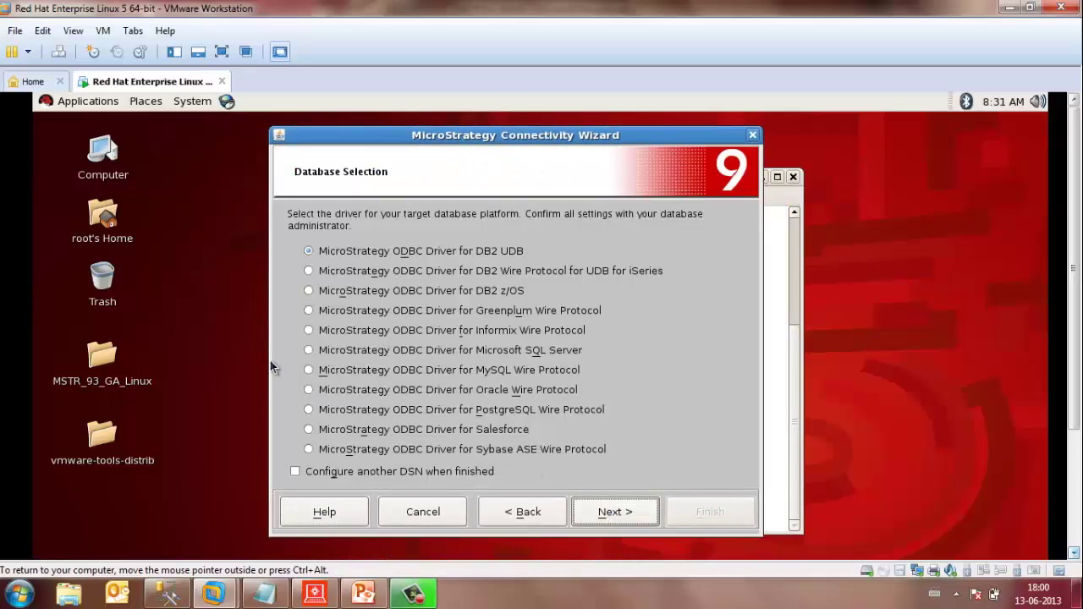
click(308, 351)
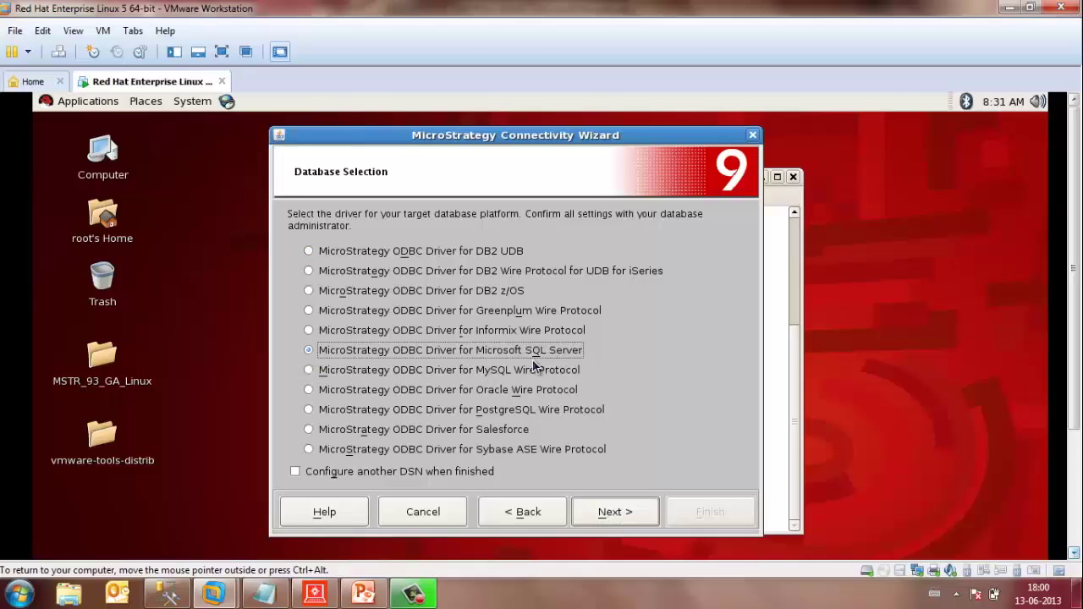
click(609, 511)
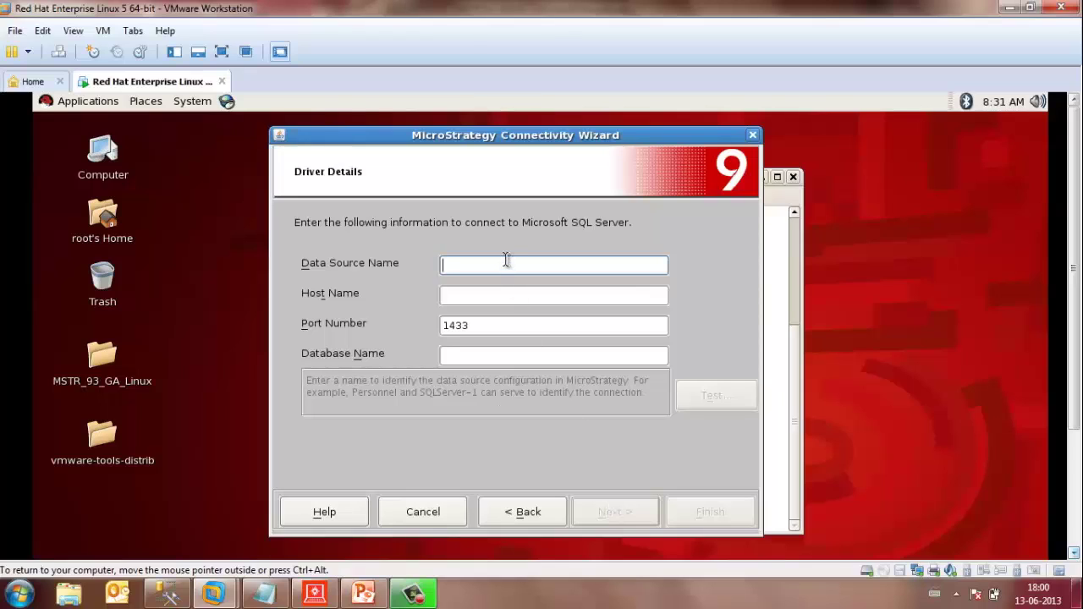
Name the DSN MD_DSN with host 192.168.2.30\SQLEXPRESS and start a connection test.
text(MD_DSN)
click(491, 301)
text(192.16)
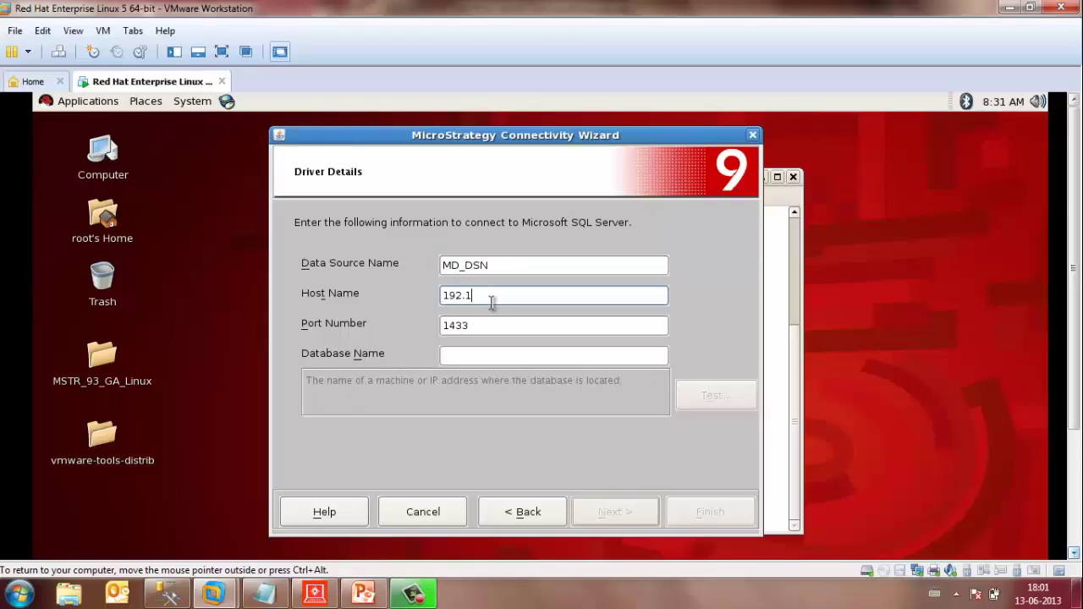
text(8.2.30\SQLEXPRESS)
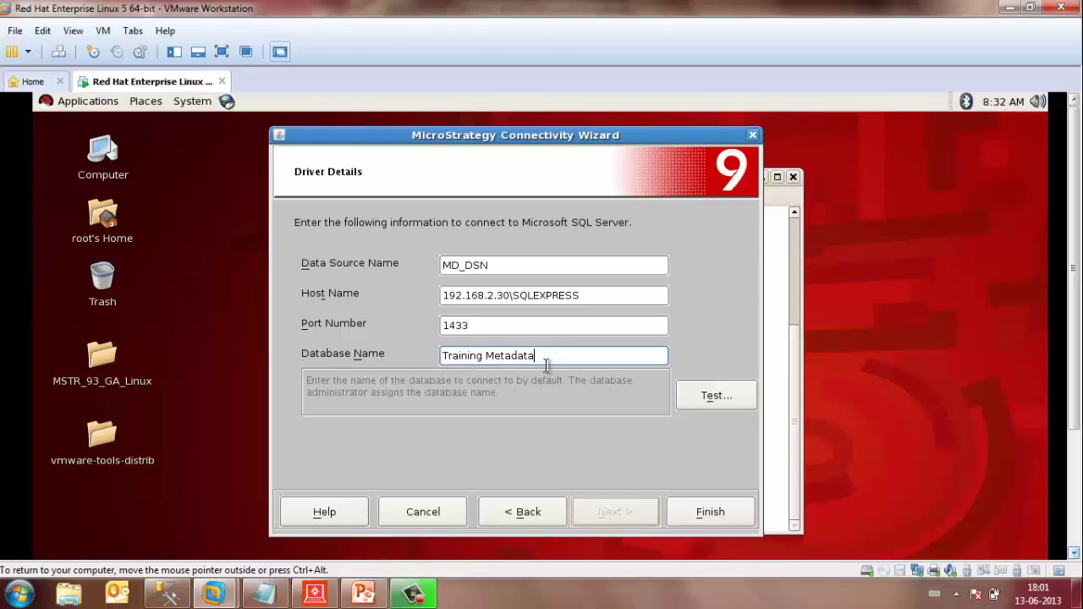
click(712, 396)
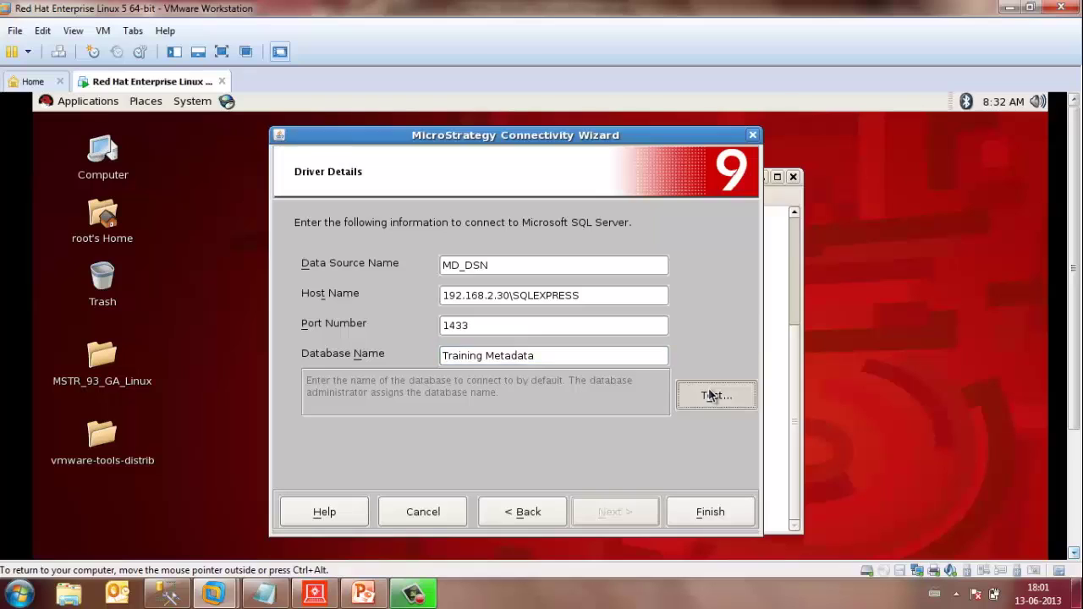
Test the MD_DSN connection as user sa with the account password.
text(sa)
key(Tab)
text(********)
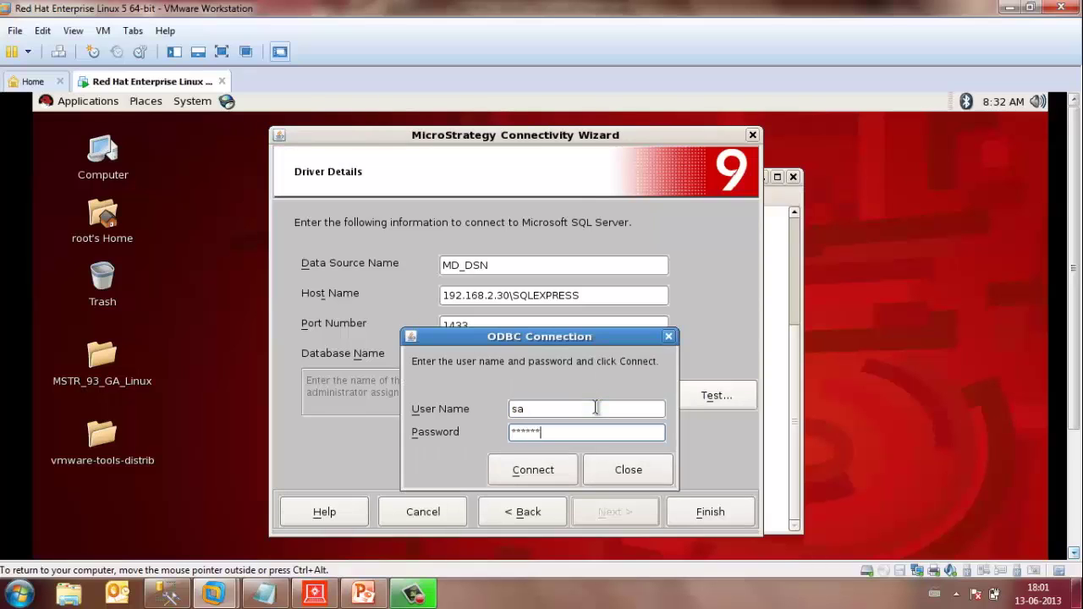
click(540, 479)
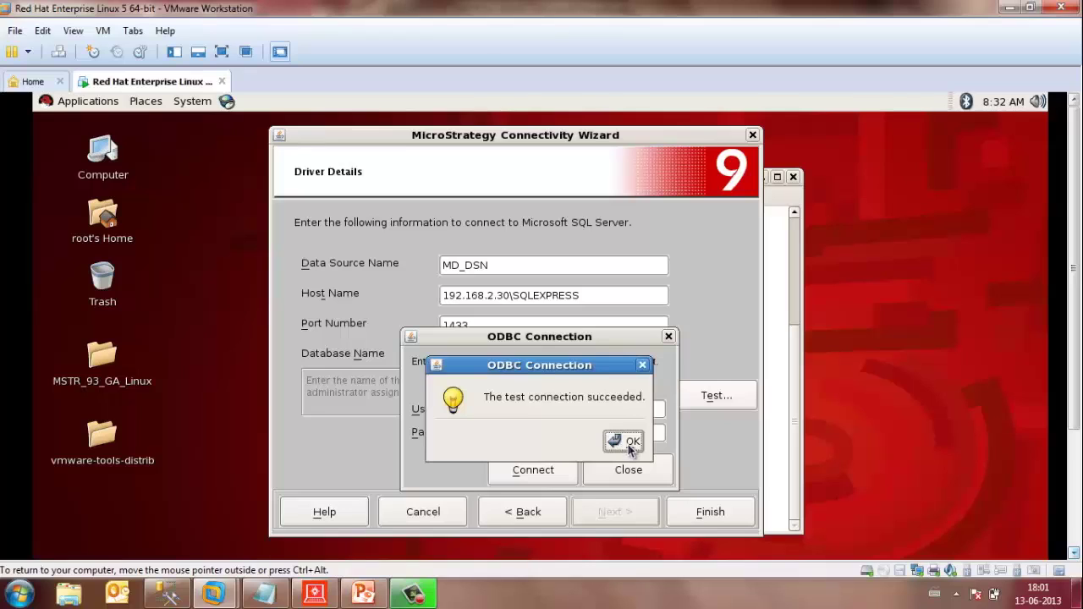
Dismiss the success message, save the MD_DSN data source and exit the wizard.
click(630, 444)
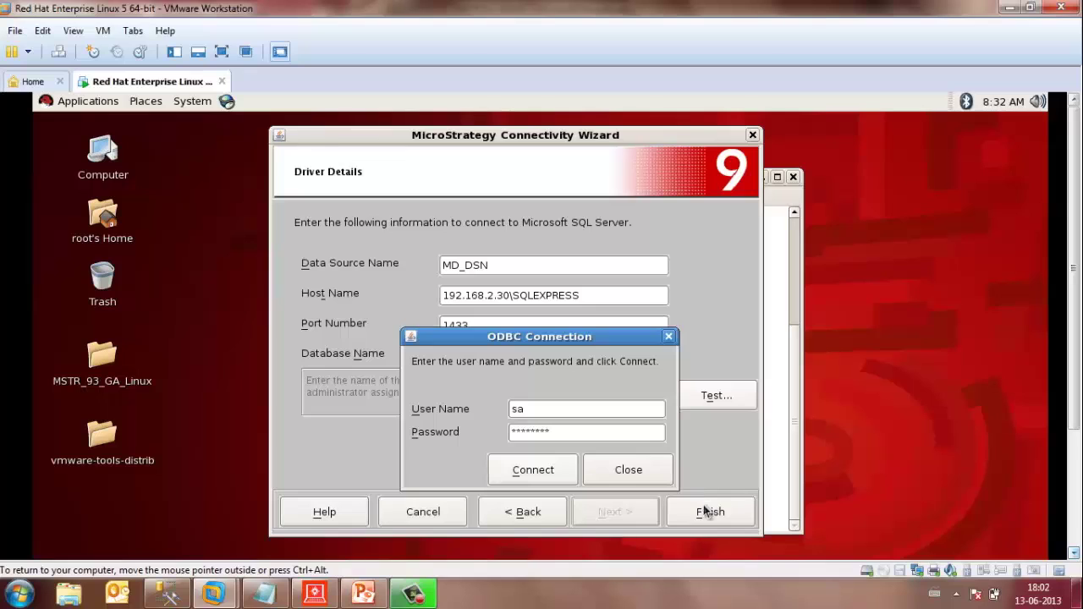
click(624, 471)
click(707, 513)
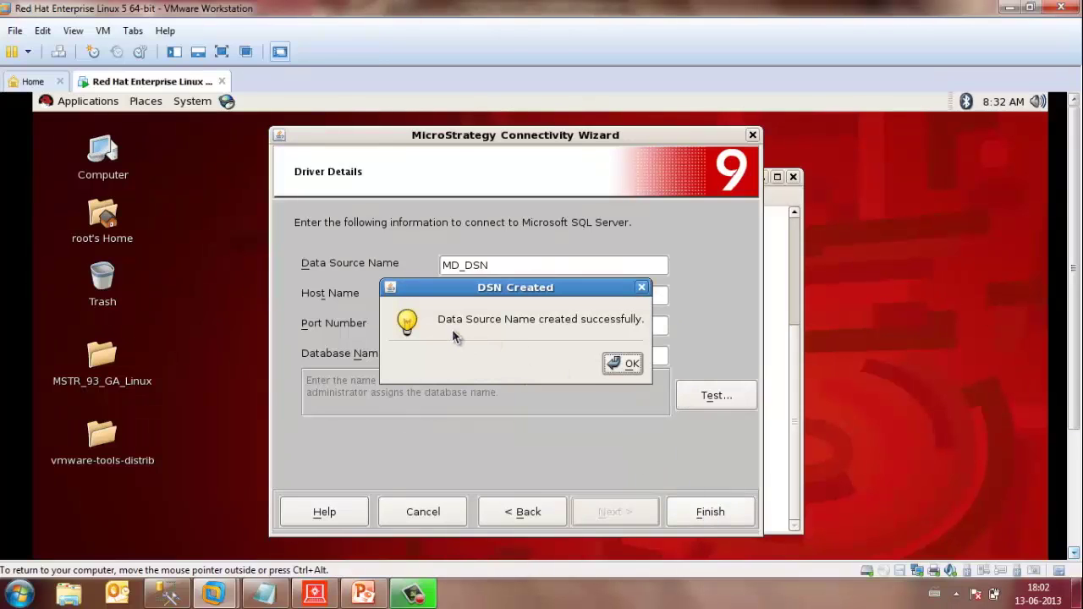
click(632, 363)
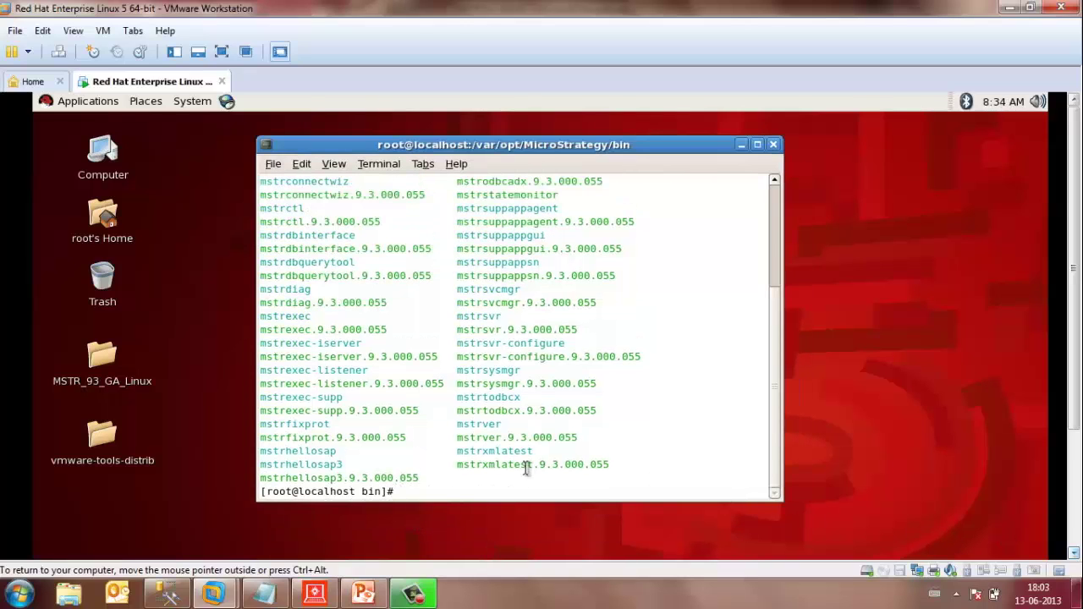
Run ./mstrcfgwiz.9.3.000.055 from the bin directory.
text(./mstrcfgwiz.9.3.000.055)
key(Return)
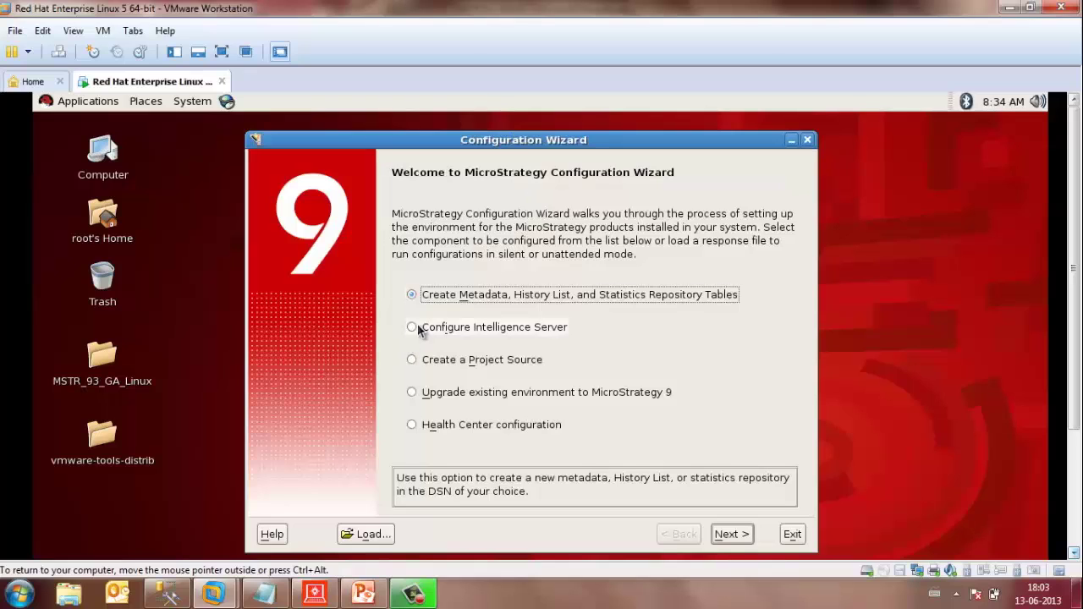
Choose Configure Intelligence Server and select MD_DSN as the metadata data source.
click(411, 327)
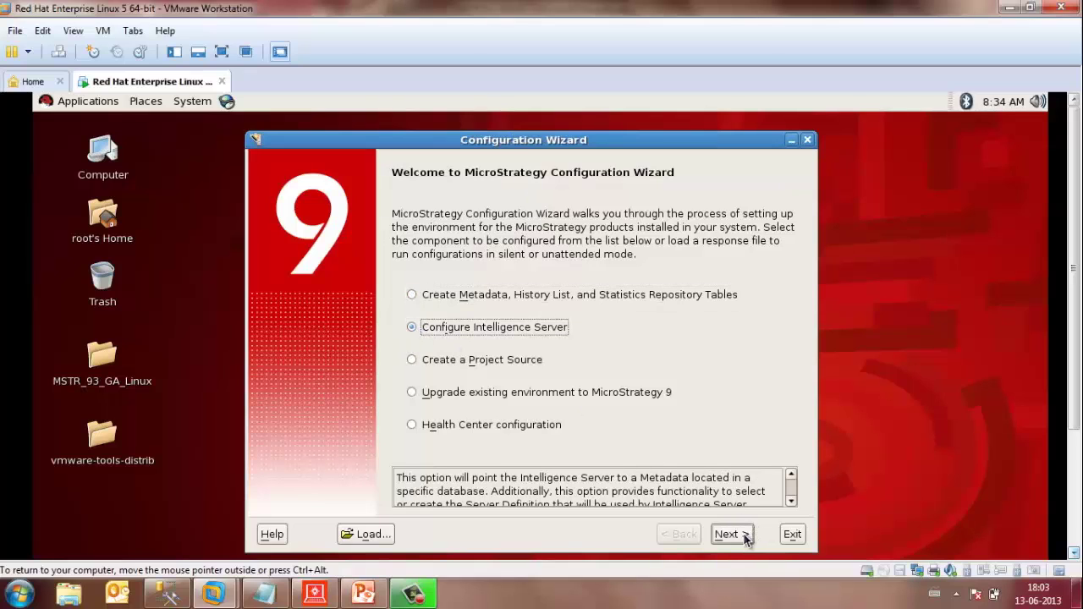
click(729, 535)
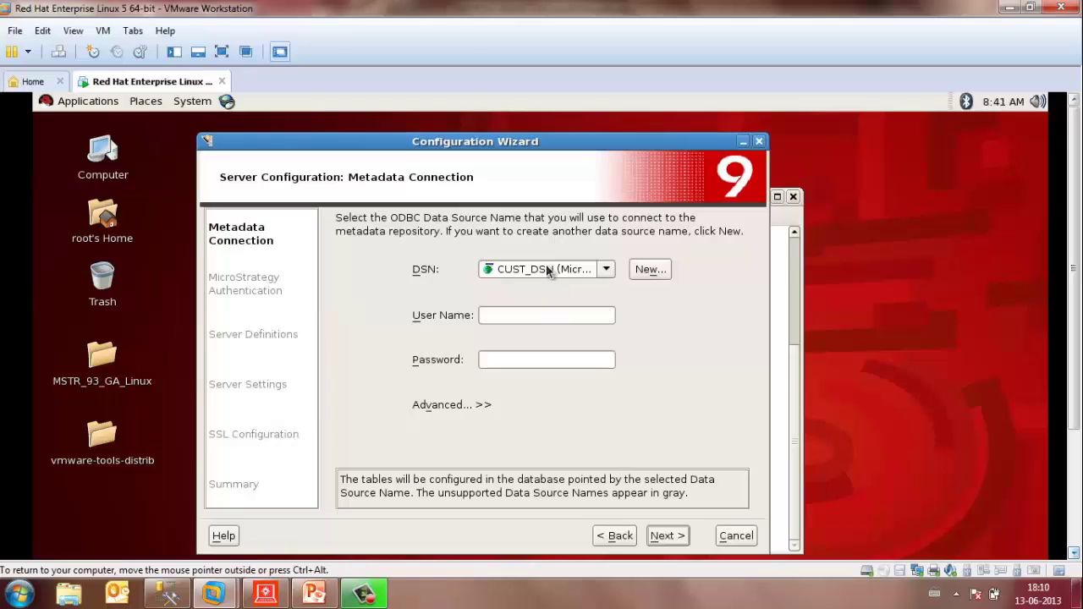
click(550, 269)
click(515, 314)
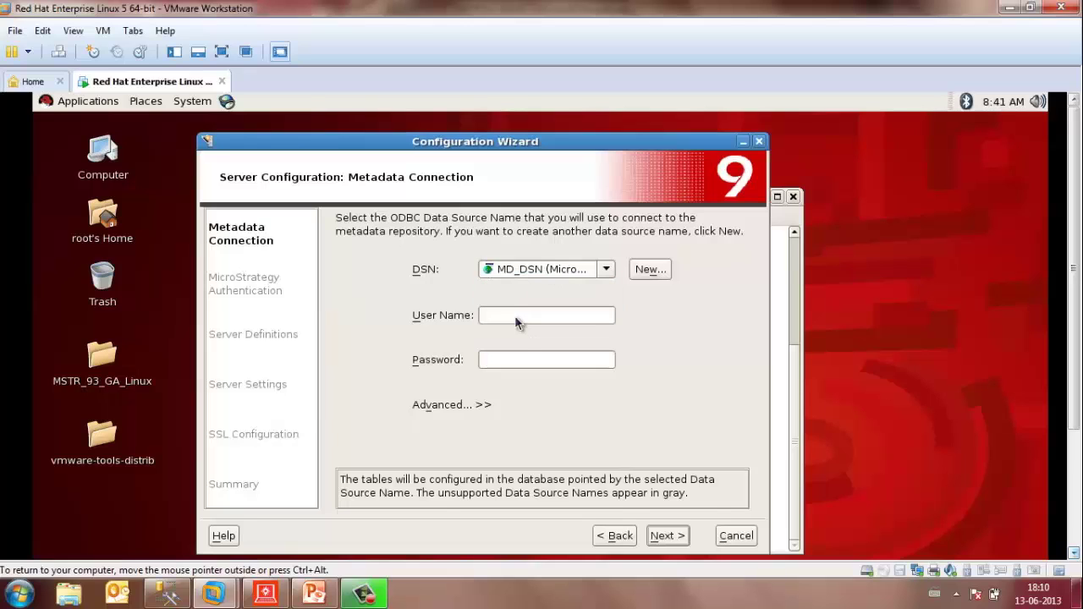
Connect to the metadata as sa with its password, then log in as Administrator.
click(515, 316)
text(sa)
key(Tab)
text(********)
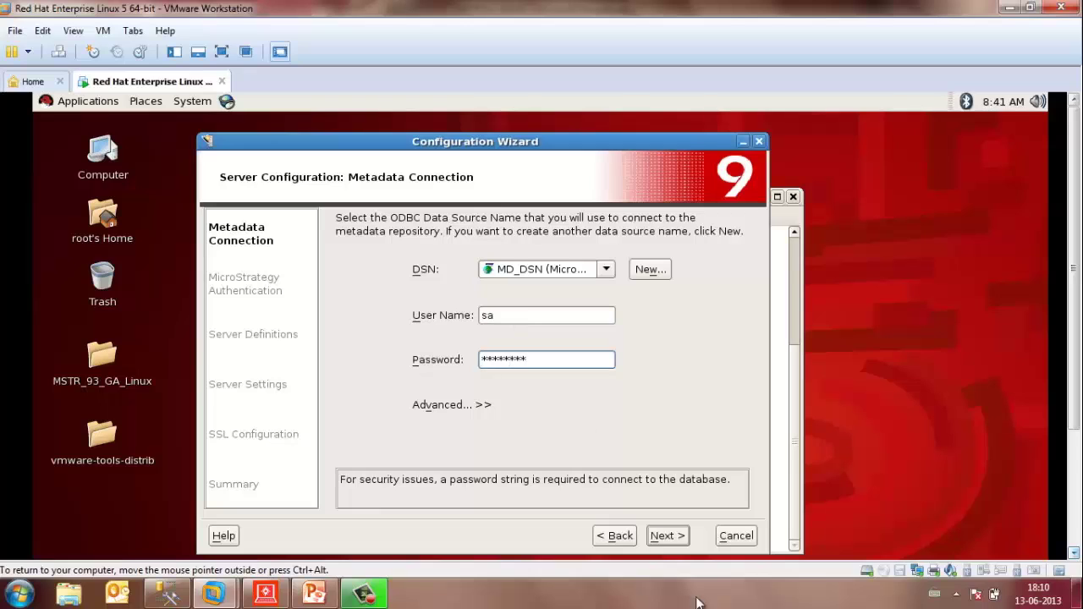
click(667, 535)
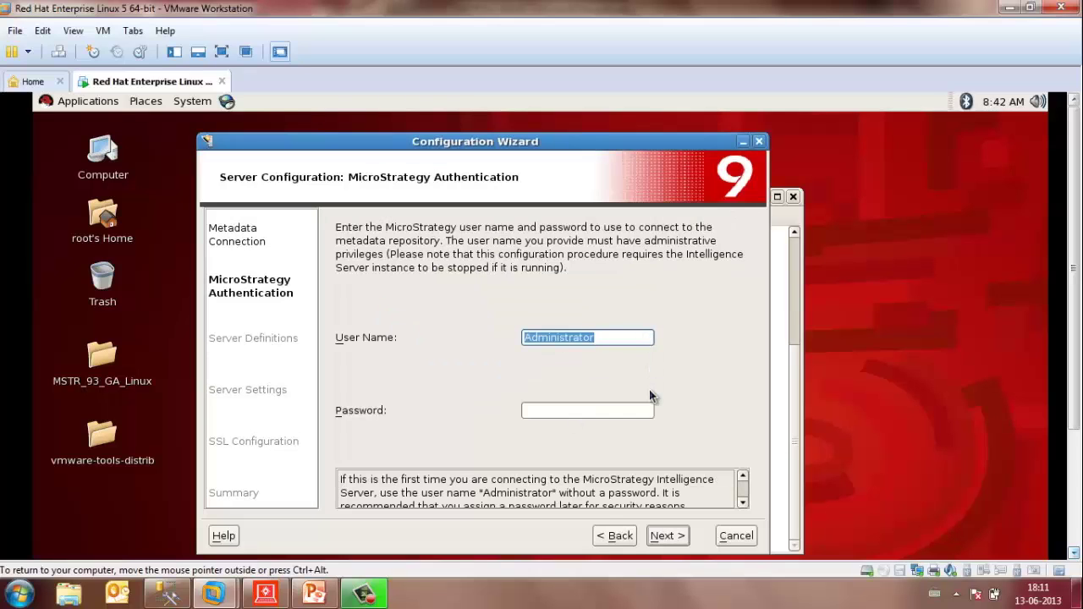
click(664, 536)
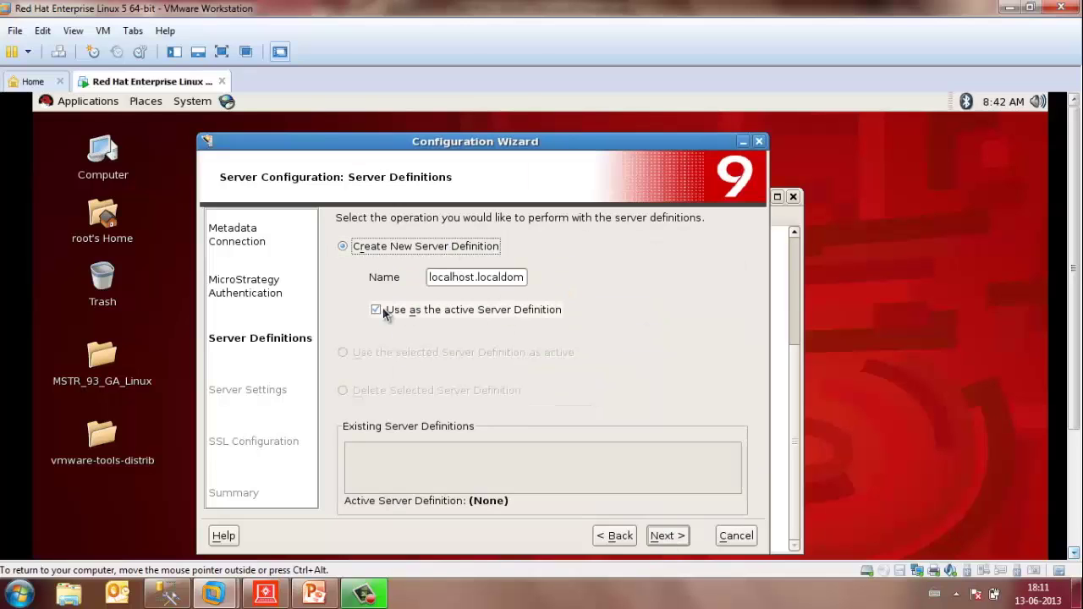
Accept the localhost server definition, port 34952 and no SSL to reach the Summary.
click(665, 536)
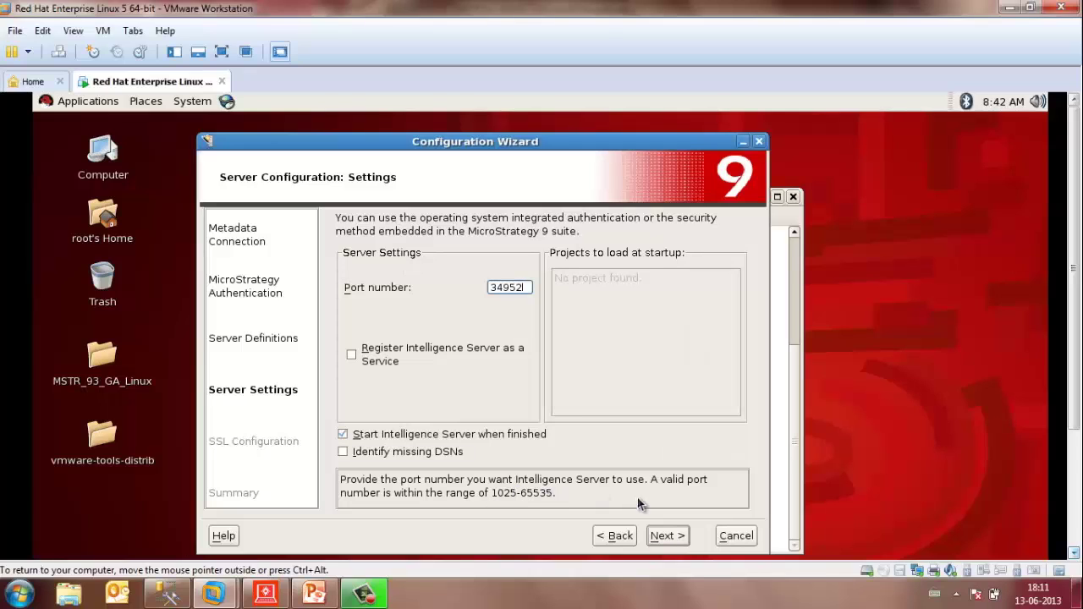
click(674, 537)
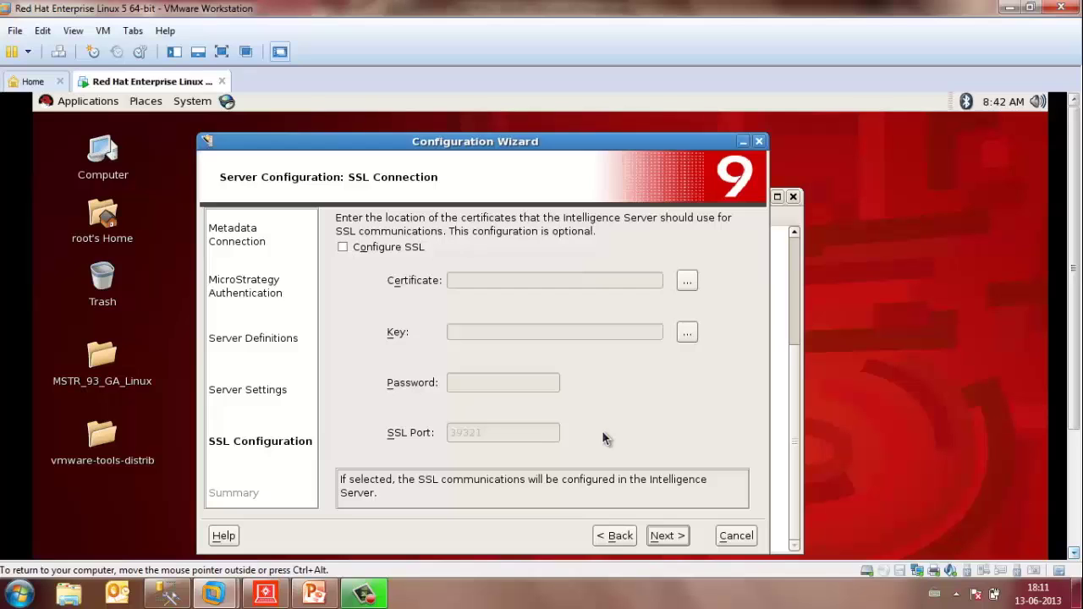
click(668, 534)
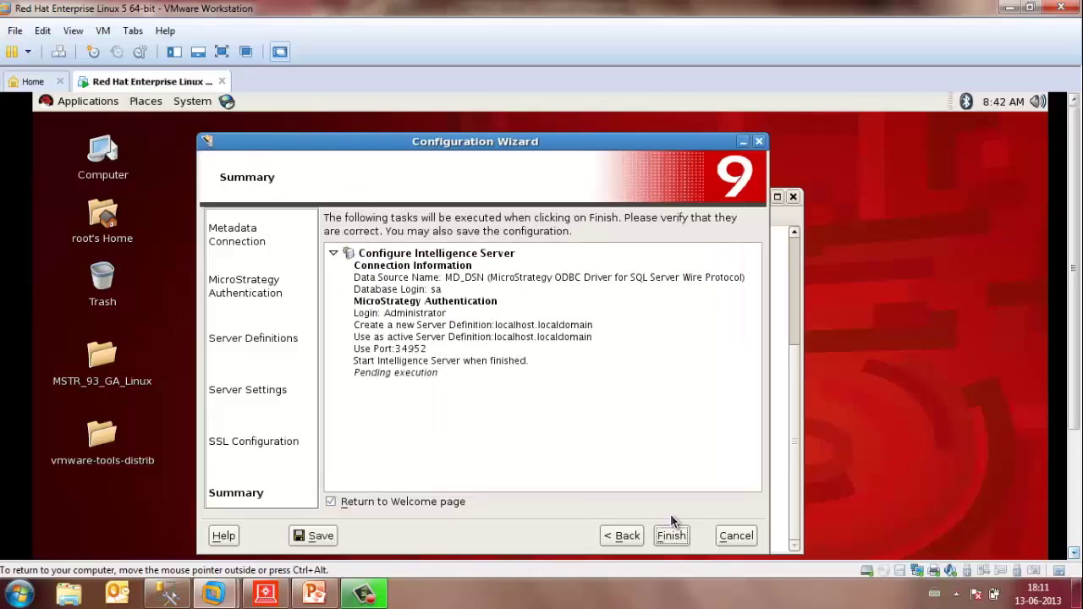
Finish the Intelligence Server configuration and switch to MicroStrategy Desktop.
click(676, 540)
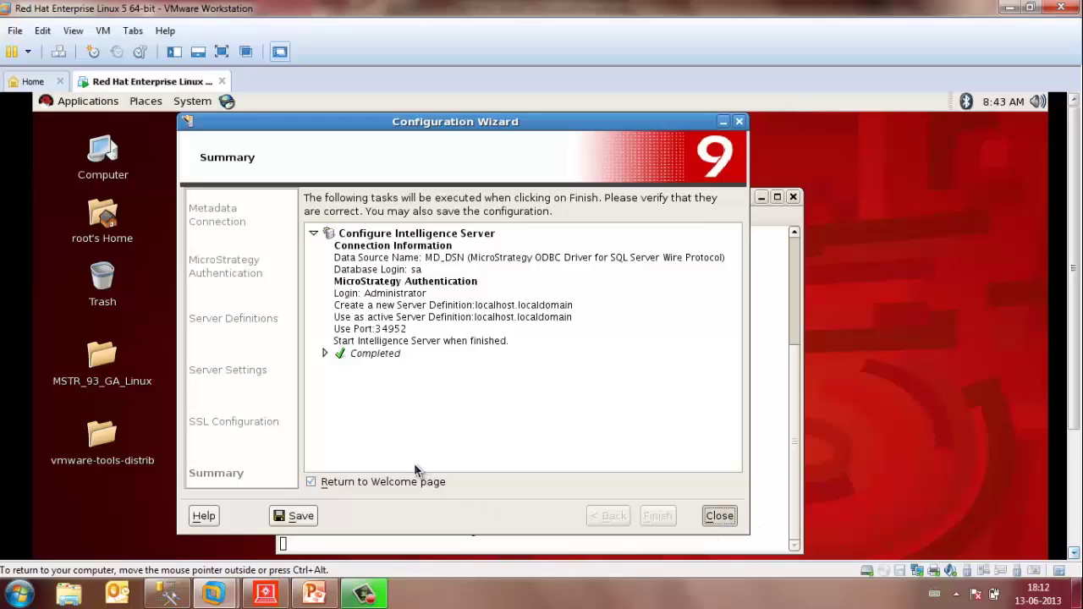
click(260, 597)
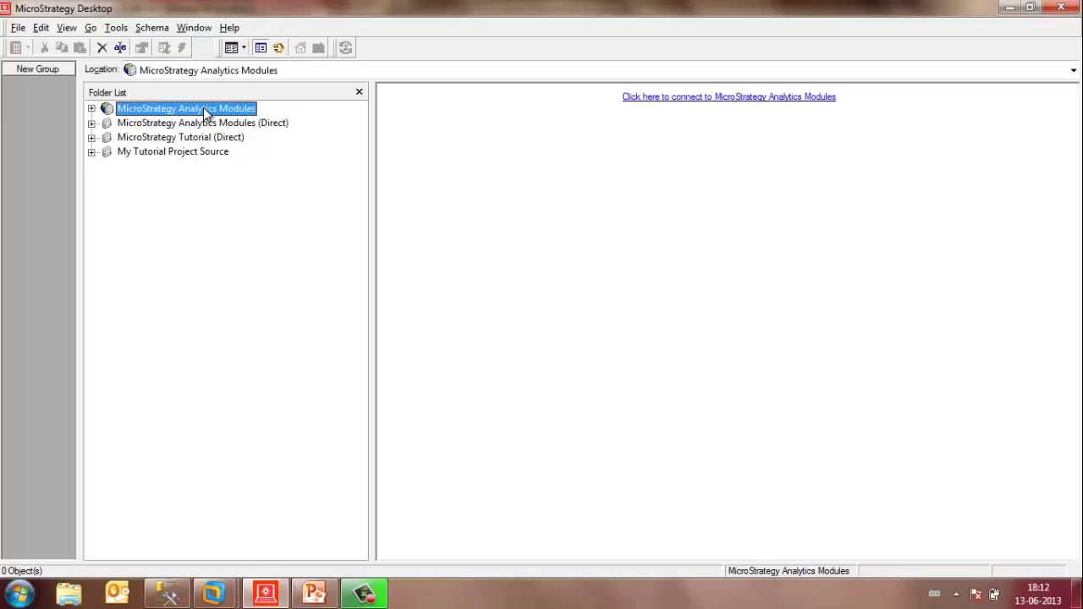
Choose New Project Source from the MicroStrategy Analytics Modules context menu.
right_click(205, 113)
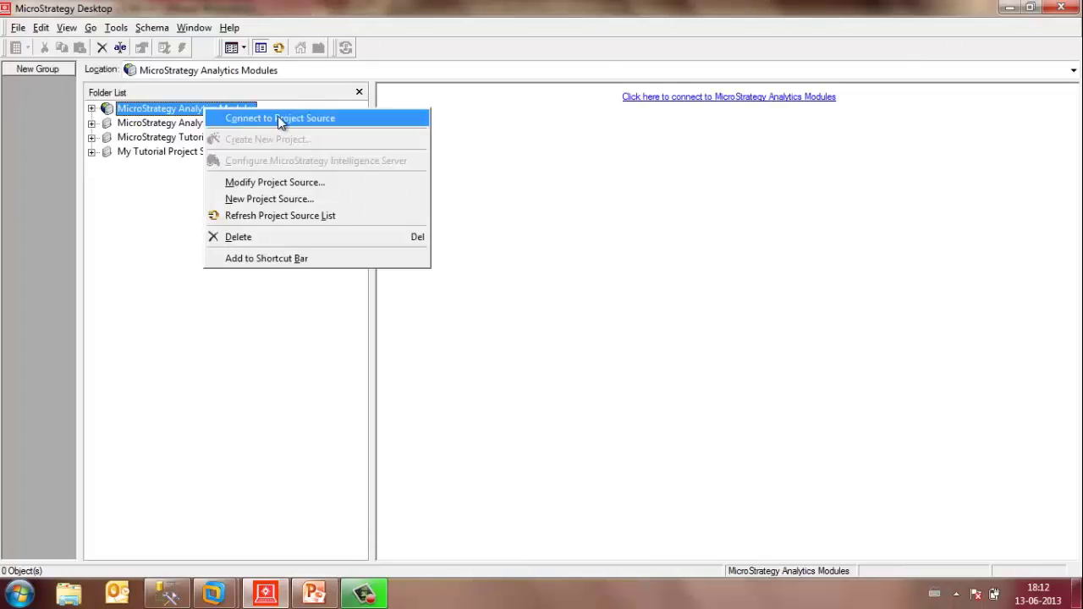
click(275, 200)
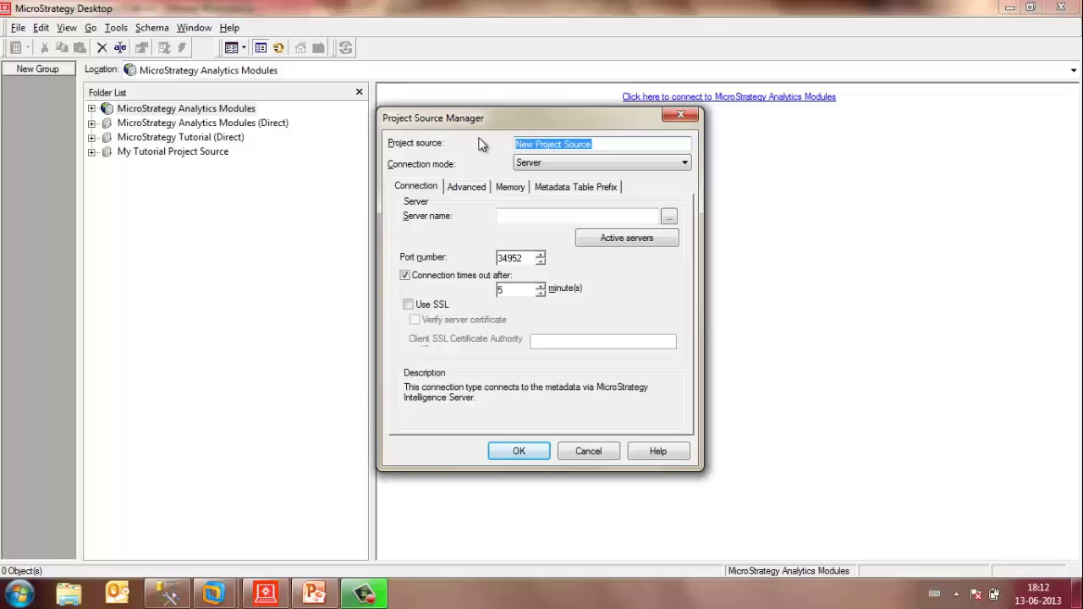
Create project source Linux PS pointing to server 192.168.2.29 on port 34952.
text(Linux PS)
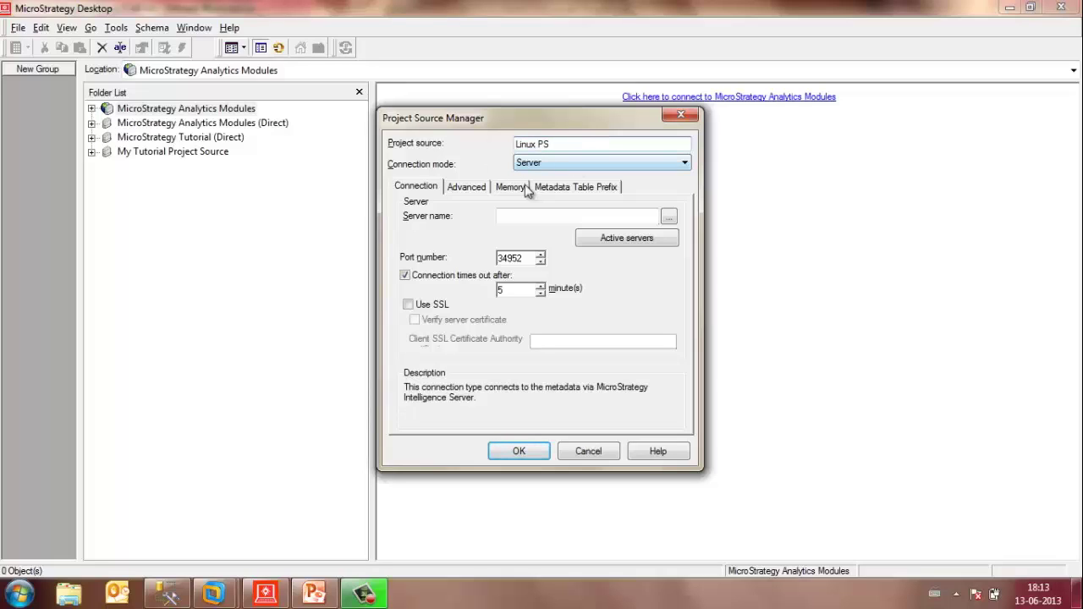
click(548, 214)
text(192.1)
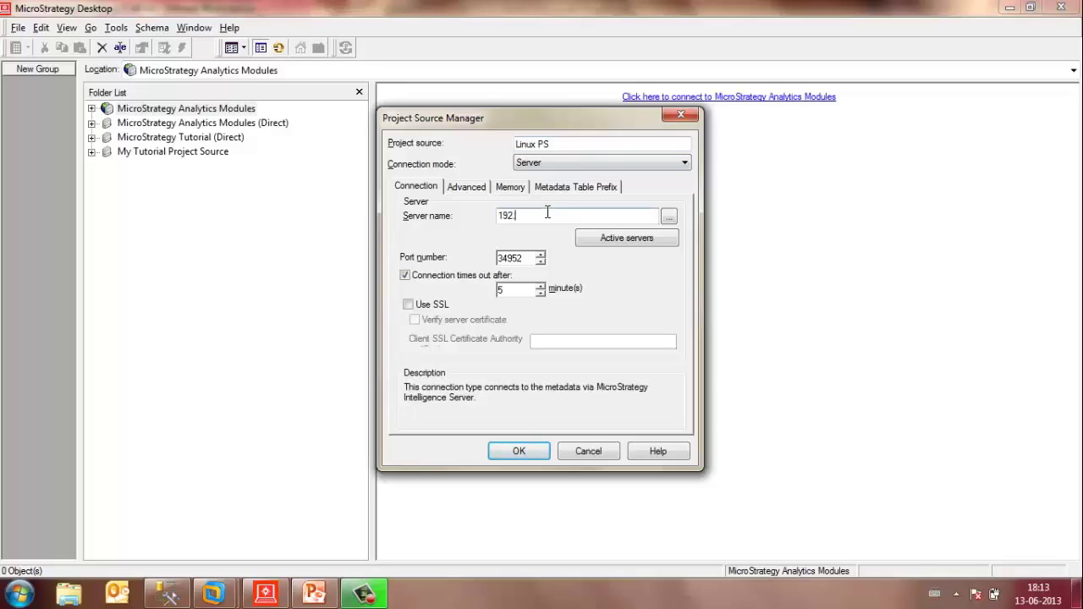
text(68)
key(BackSpace)
text(8.2.29)
click(519, 451)
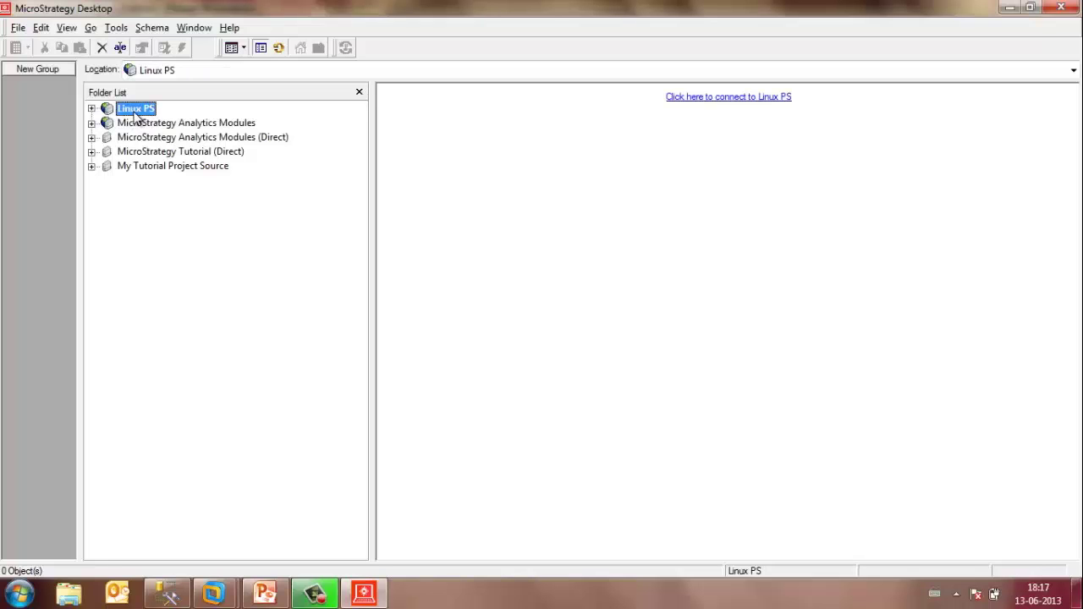
Connect to Linux PS and log in as administrator.
double_click(134, 110)
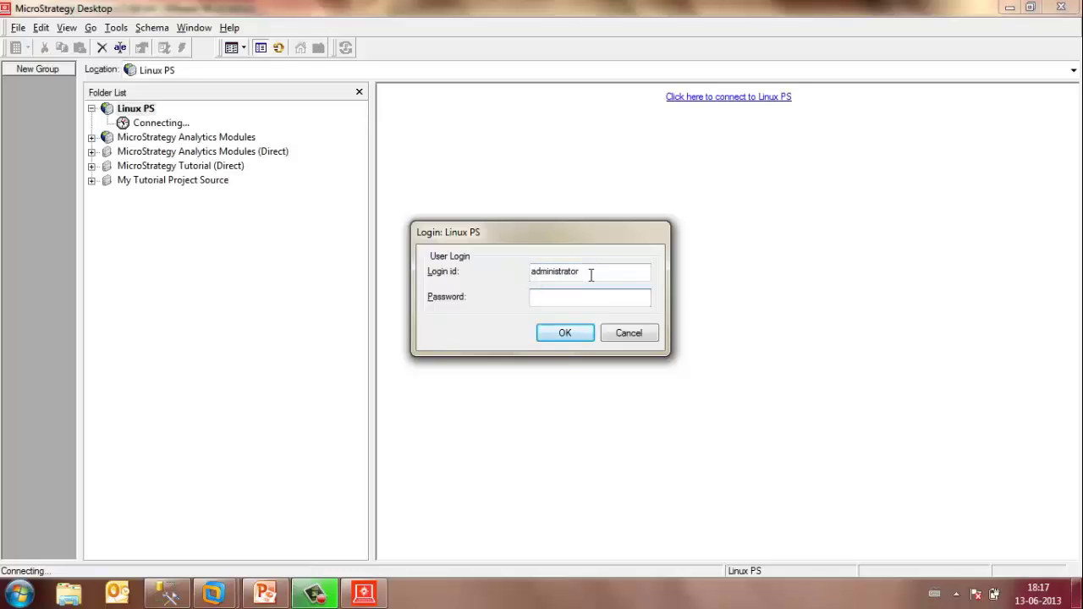
click(579, 330)
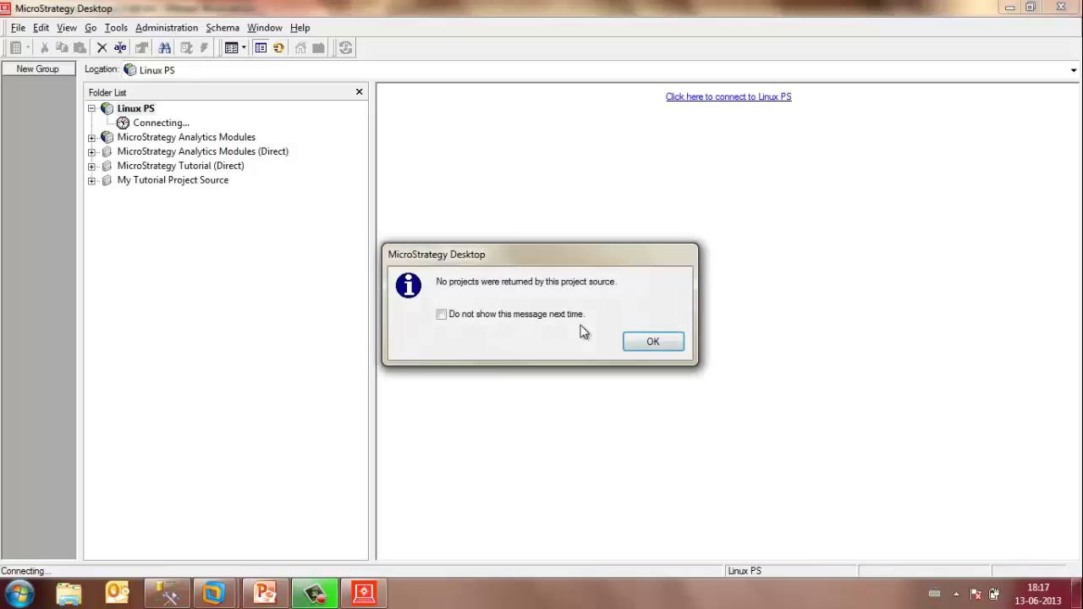